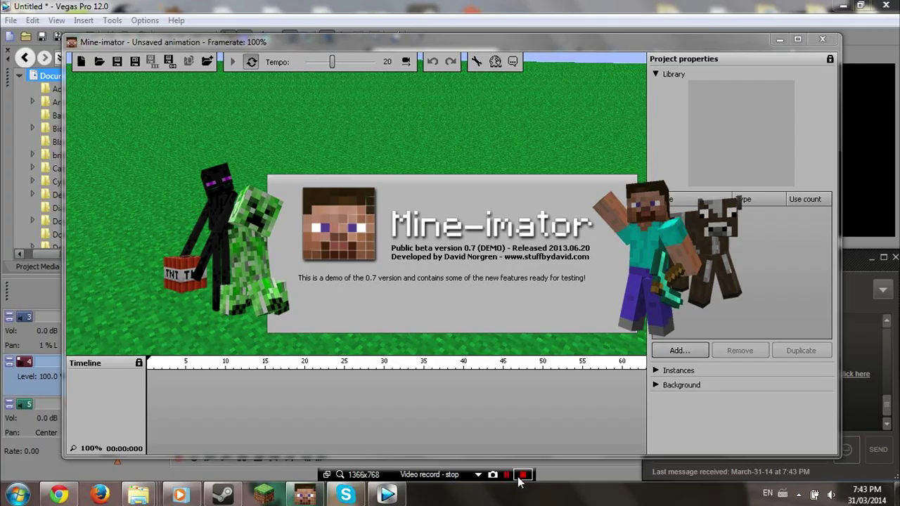
# - Dismiss the splash screen and look around the empty grass scene
pyautogui.click(522, 476)
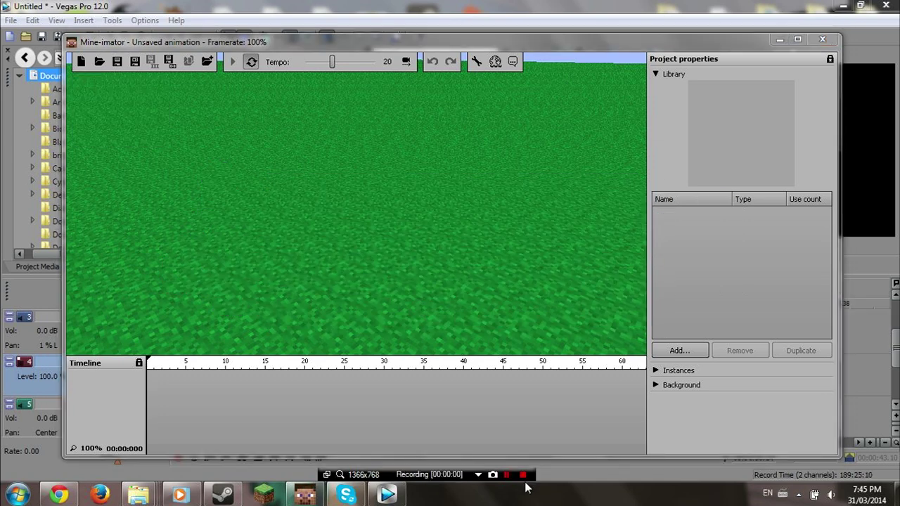
pyautogui.moveTo(578, 355); pyautogui.dragTo(379, 293, button='right')
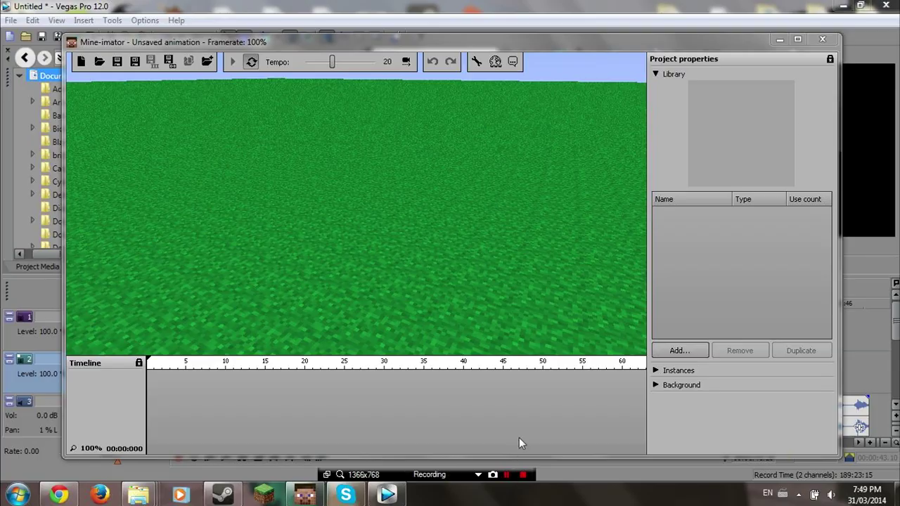
# - Add a Character from Project properties, creating Character 1 with the Default skin
pyautogui.click(676, 351)
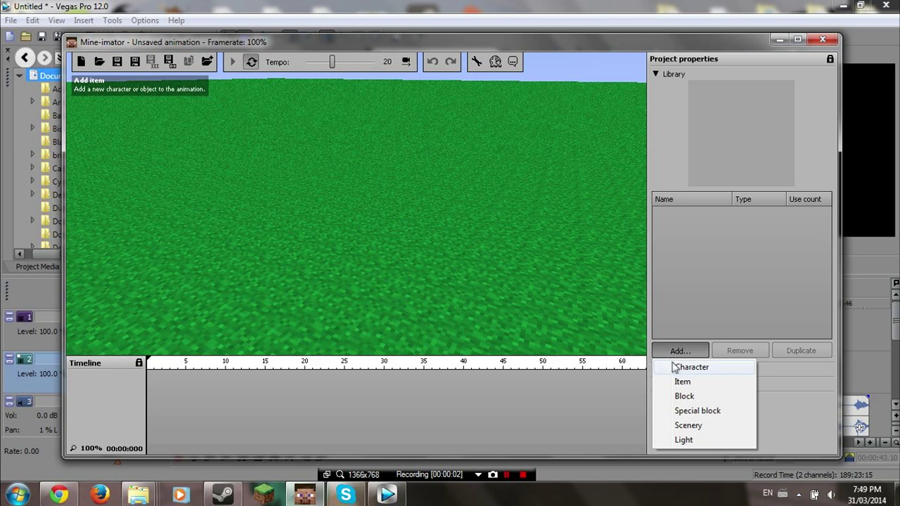
pyautogui.click(676, 368)
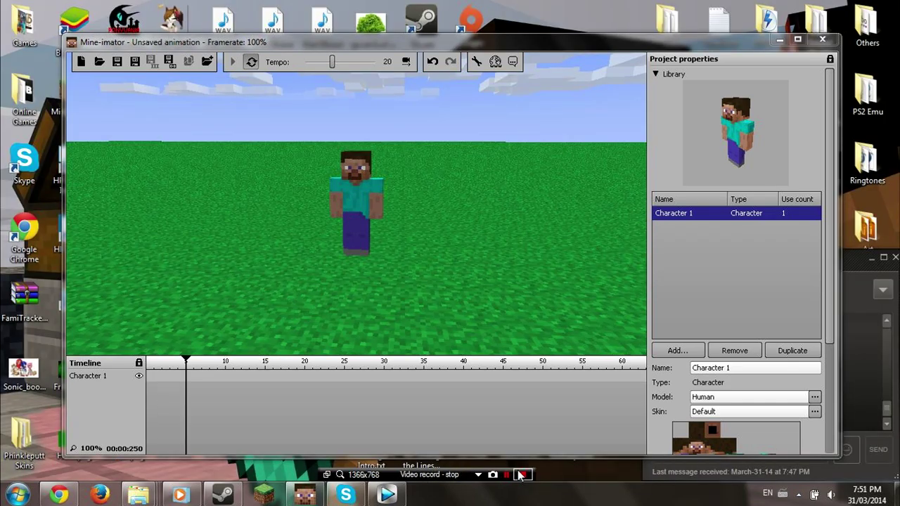
pyautogui.click(522, 475)
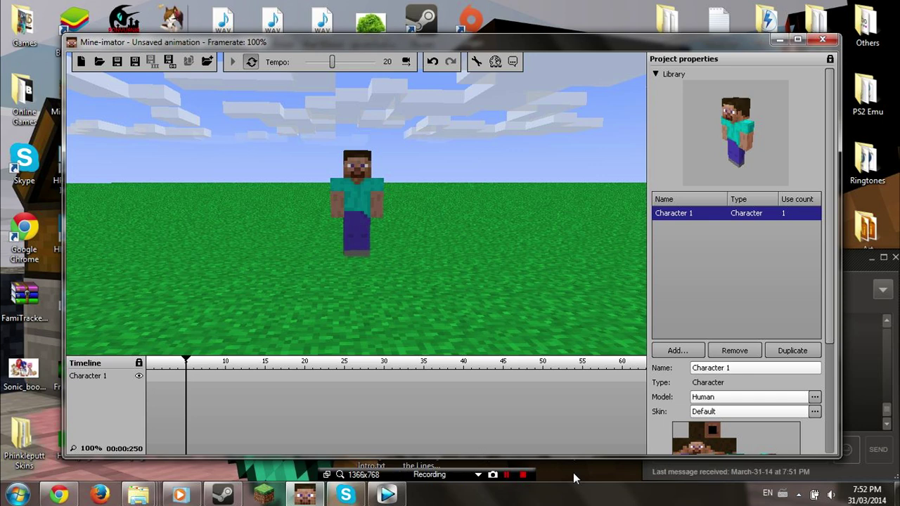
# - Key Character 1 at frame 5 in a mid-stride pose with rotated limbs, then preview it
pyautogui.click(184, 376)
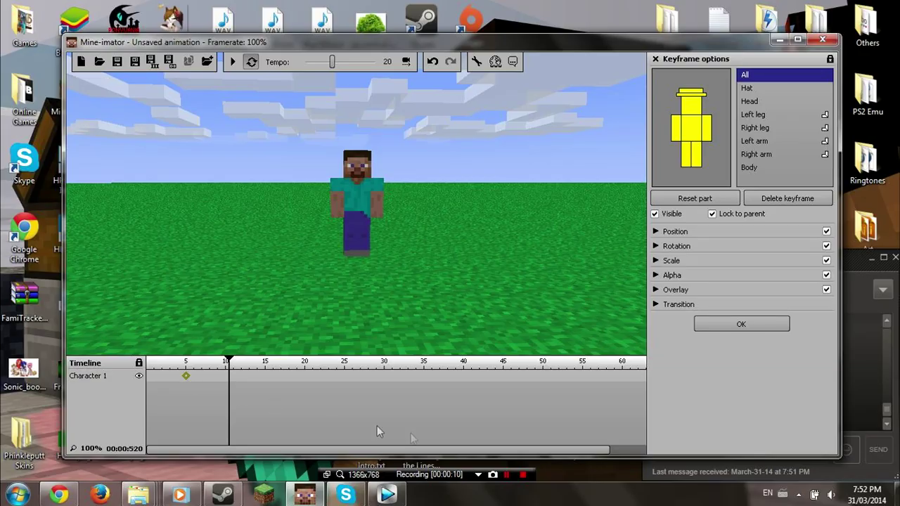
pyautogui.moveTo(485, 351); pyautogui.dragTo(450, 287, button='right')
pyautogui.click(691, 130)
pyautogui.click(667, 246)
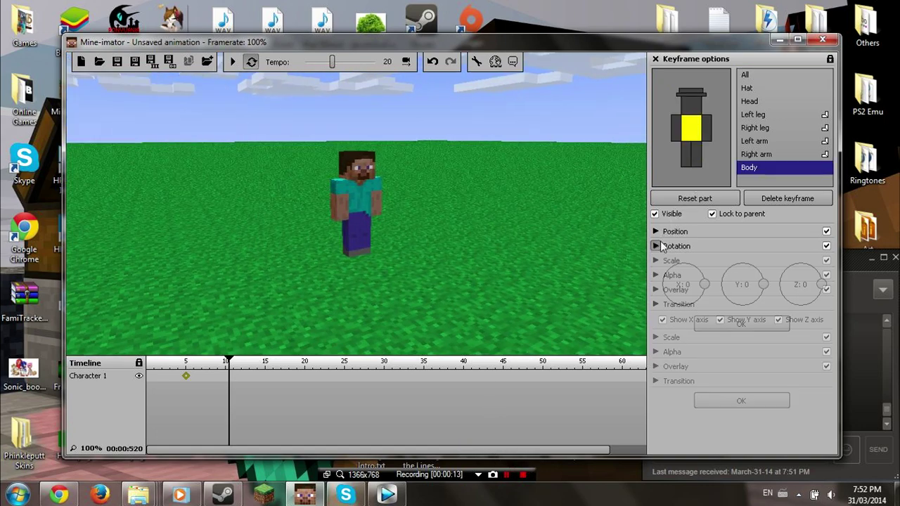
pyautogui.moveTo(533, 251); pyautogui.dragTo(546, 255)
pyautogui.scroll(5, 546, 255)
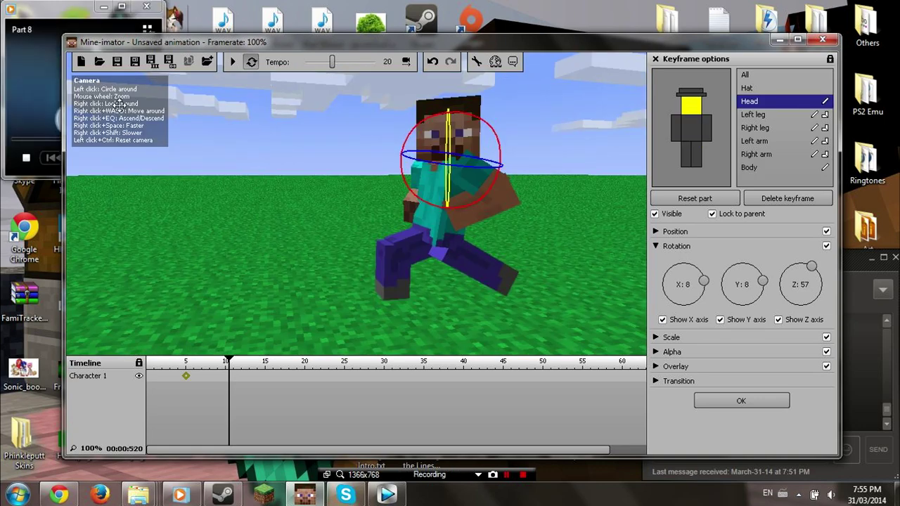
pyautogui.click(659, 248)
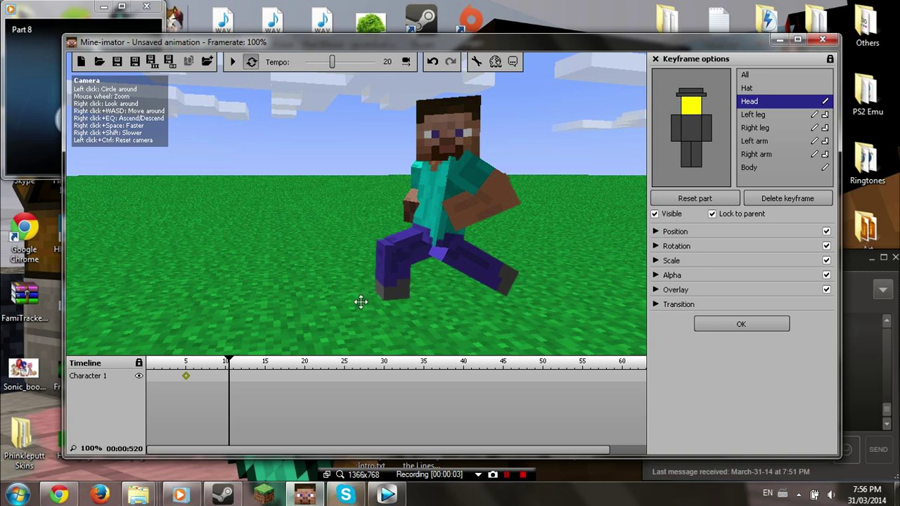
pyautogui.press('space')
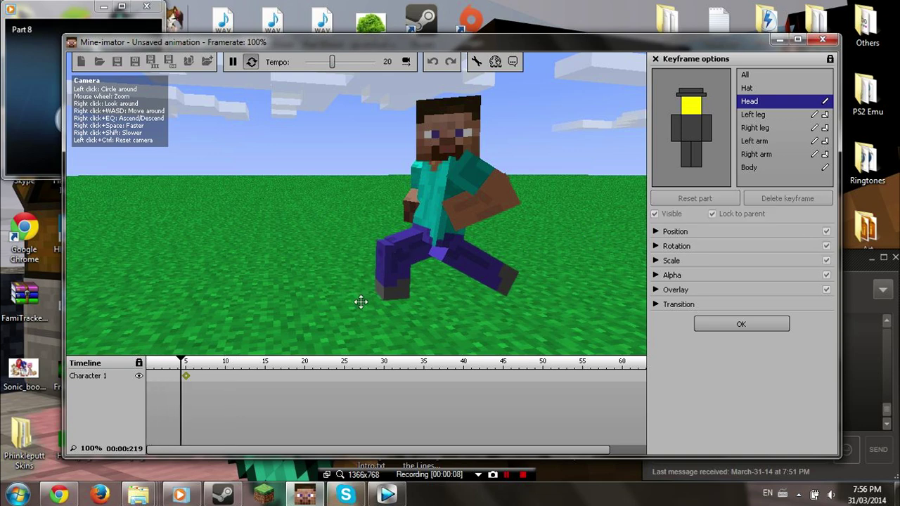
pyautogui.press('space')
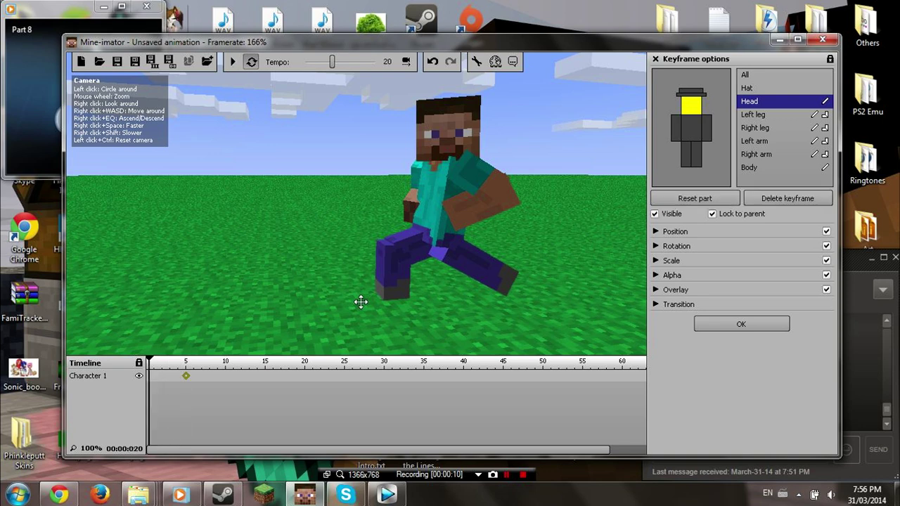
# - Add a frame-10 keyframe spinning the head to Y rotation 385, then preview playback
pyautogui.moveTo(151, 364); pyautogui.dragTo(240, 363)
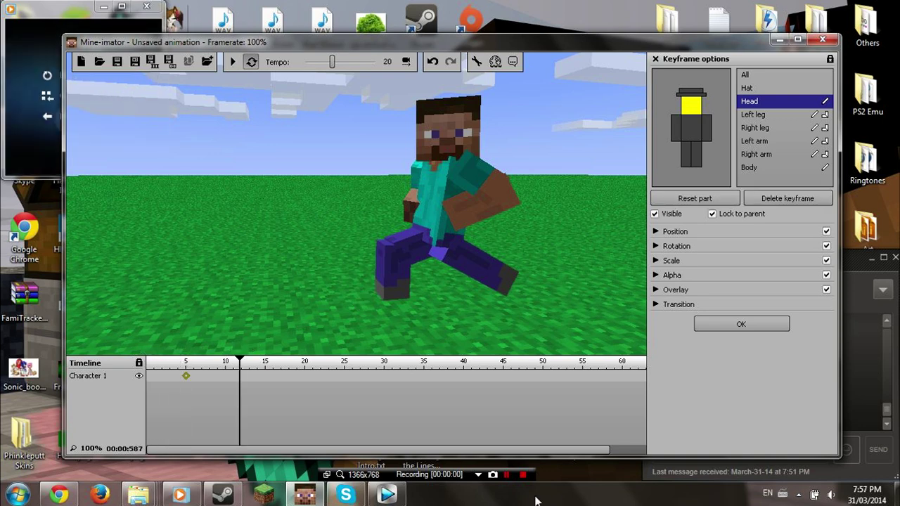
pyautogui.click(226, 376)
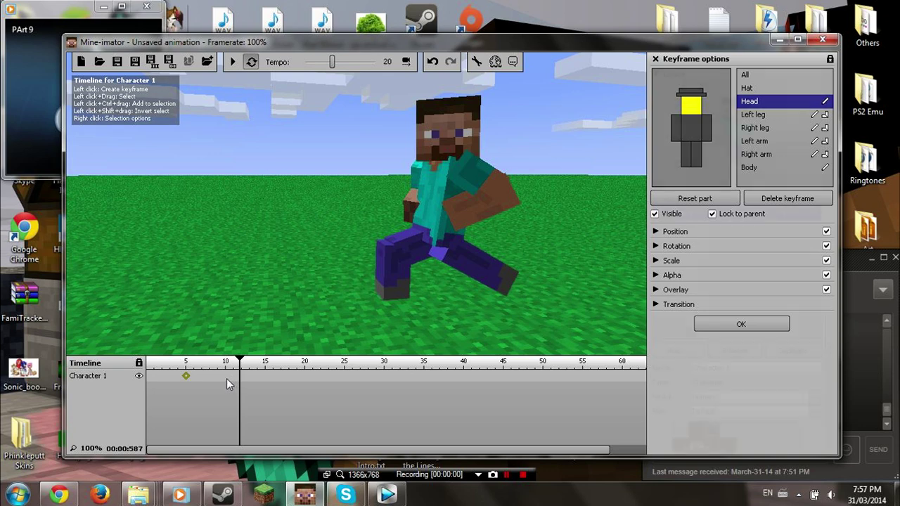
pyautogui.click(665, 246)
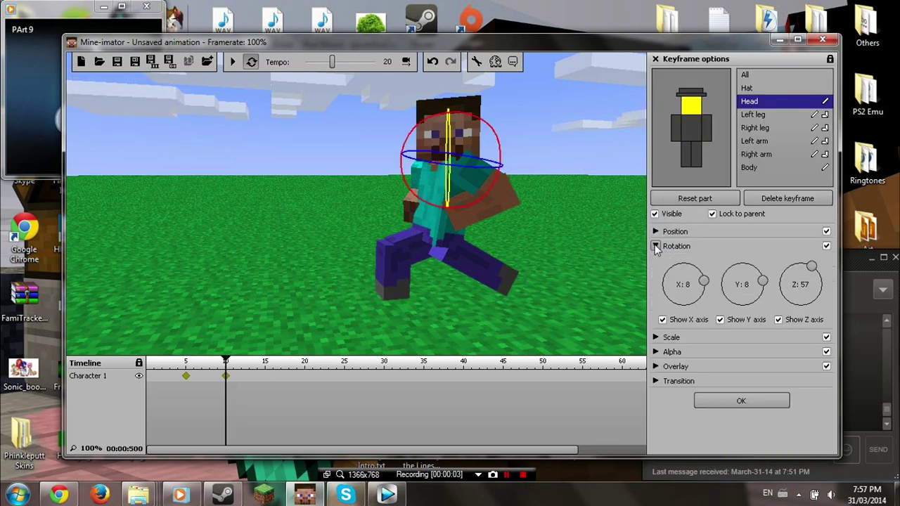
pyautogui.moveTo(501, 138)
pyautogui.mouseDown()
pyautogui.moveTo(485, 140)
pyautogui.moveTo(503, 302)
pyautogui.moveTo(581, 256)
pyautogui.moveTo(488, 146)
pyautogui.mouseUp()
pyautogui.press('space')
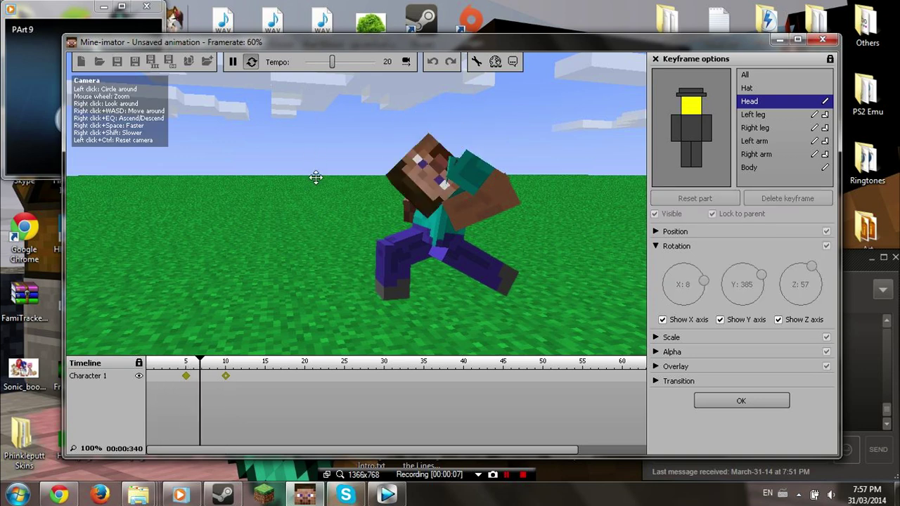
pyautogui.click(235, 65)
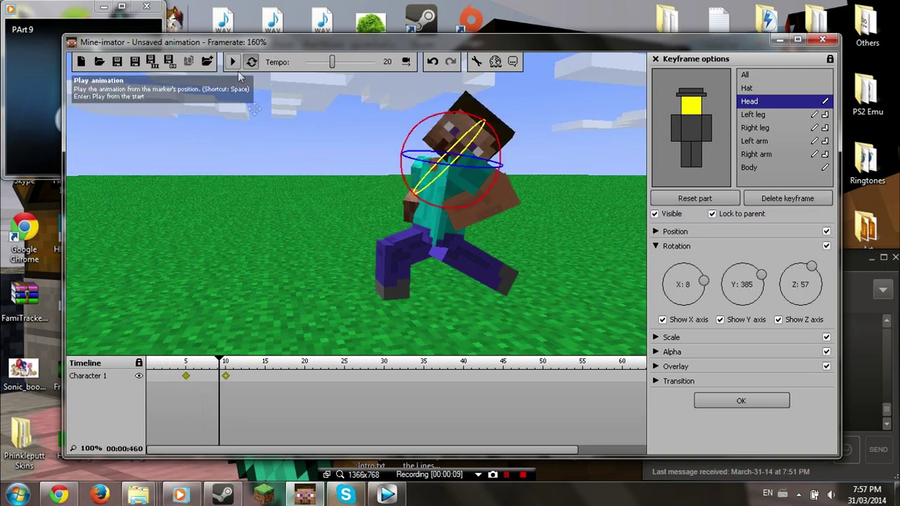
pyautogui.click(524, 476)
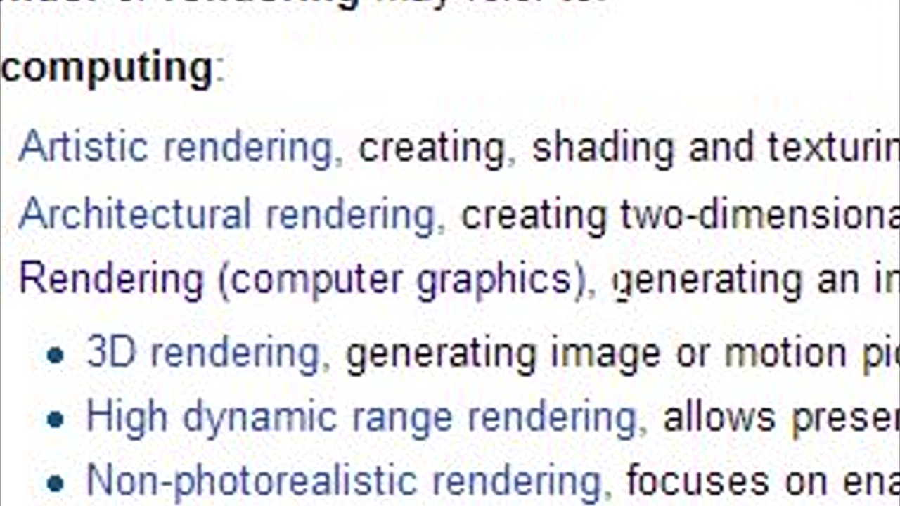
# - Select the 'Rendering (computer graphics)' description on Wikipedia's Render page
pyautogui.moveTo(269, 218); pyautogui.dragTo(392, 217)
pyautogui.moveTo(899, 274); pyautogui.dragTo(826, 266)
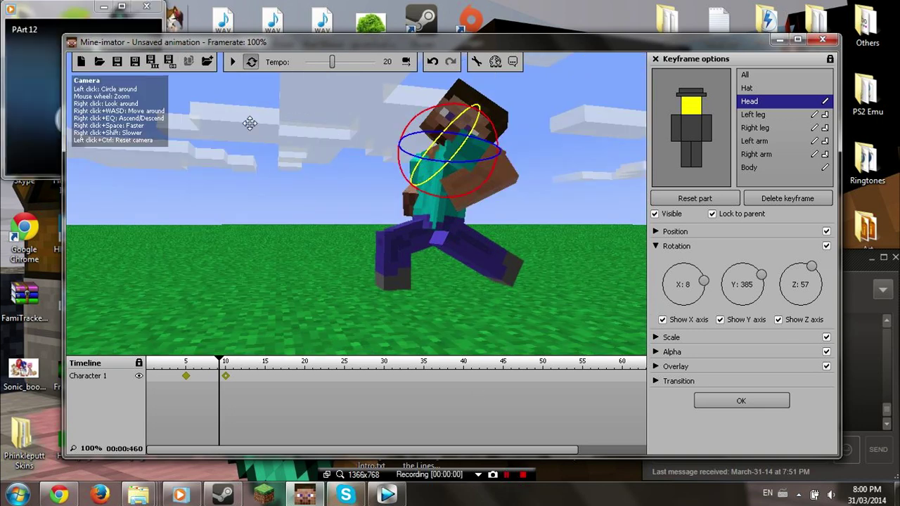
# - Preview the head-turn animation, then start Export as movie
pyautogui.click(234, 64)
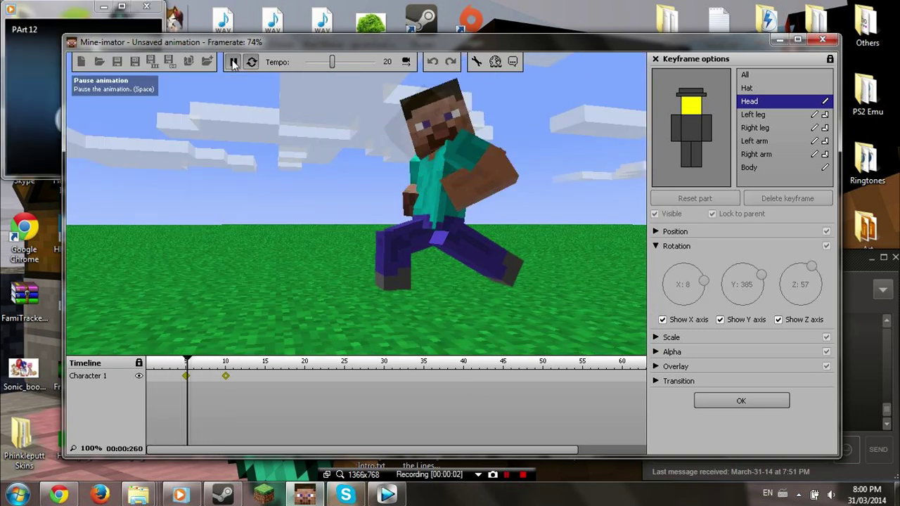
pyautogui.click(234, 63)
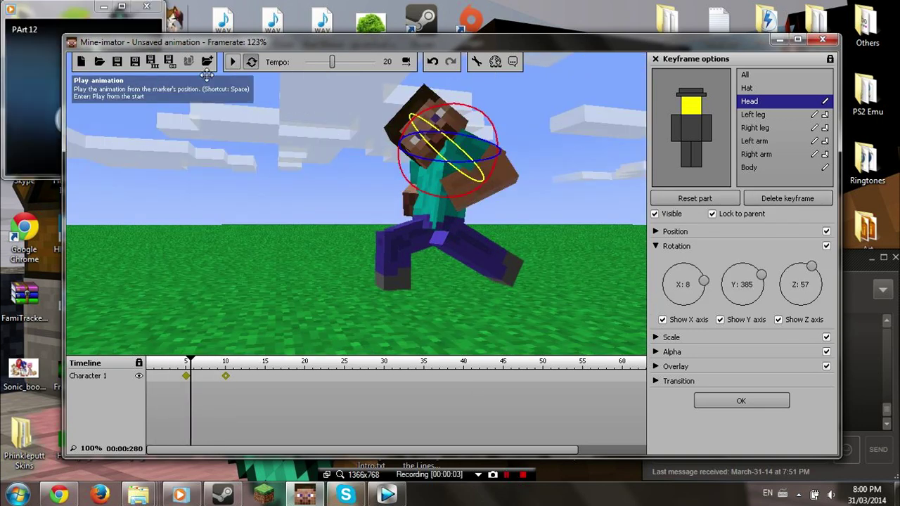
pyautogui.click(157, 63)
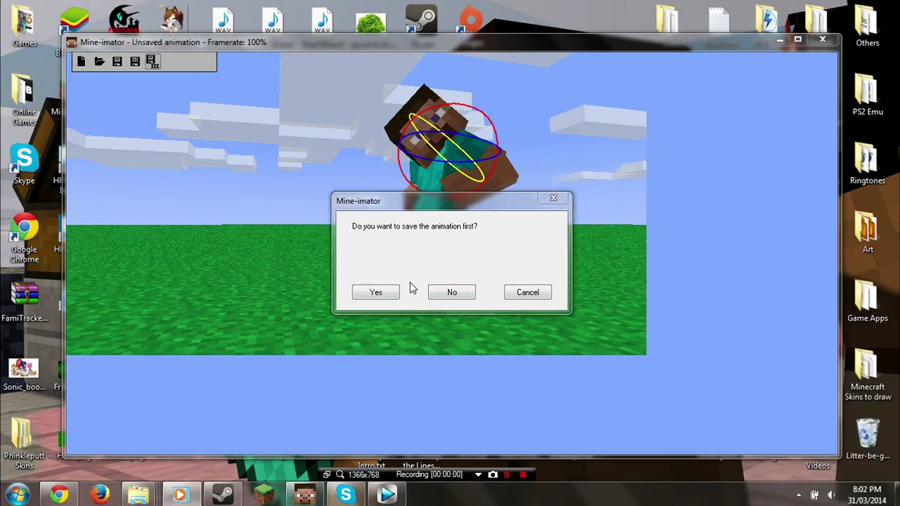
# - Skip saving the project and save the AVI movie as BOOP
pyautogui.click(451, 294)
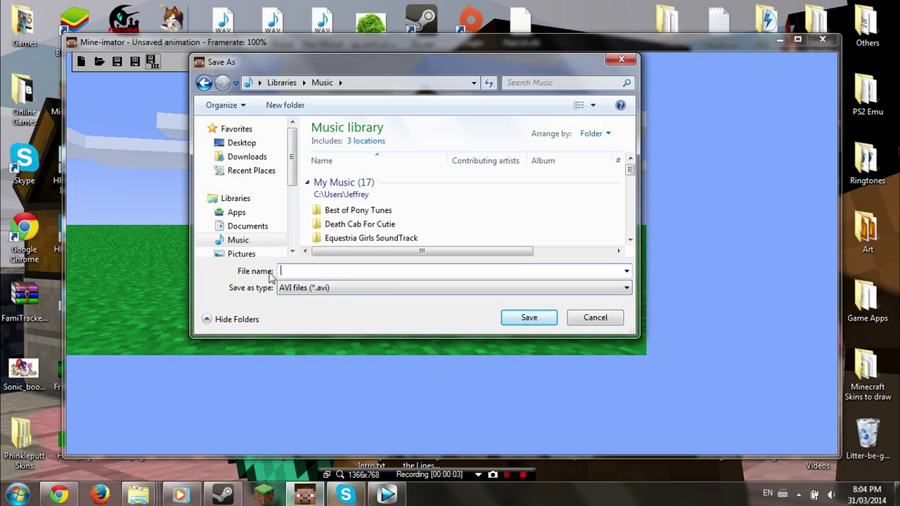
pyautogui.write('BOOP')
pyautogui.click(529, 317)
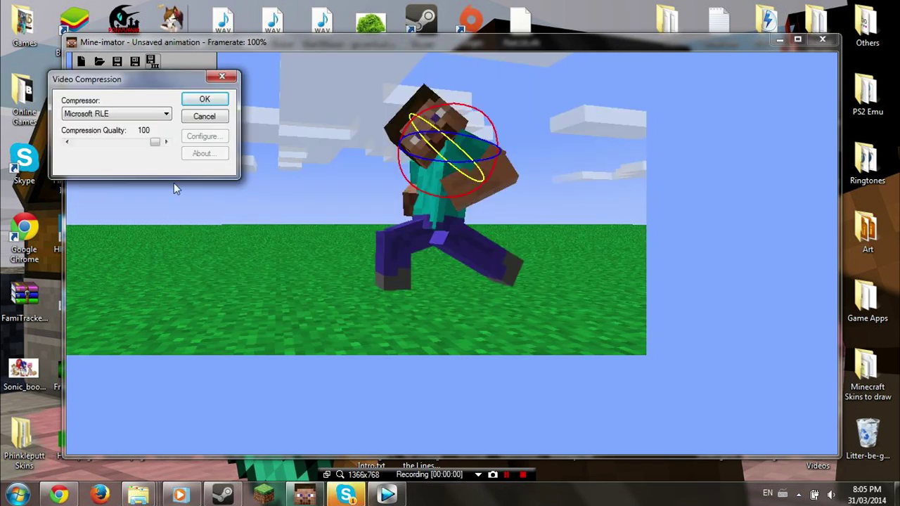
# - Try Full Frames (Uncompressed) and TechSmith Screen Capture Codec in the Compressor list
pyautogui.click(155, 115)
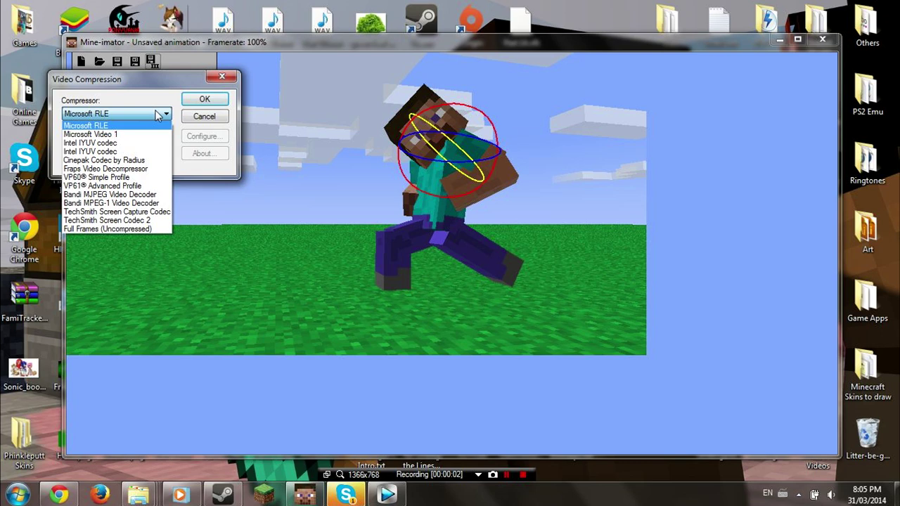
pyautogui.click(131, 229)
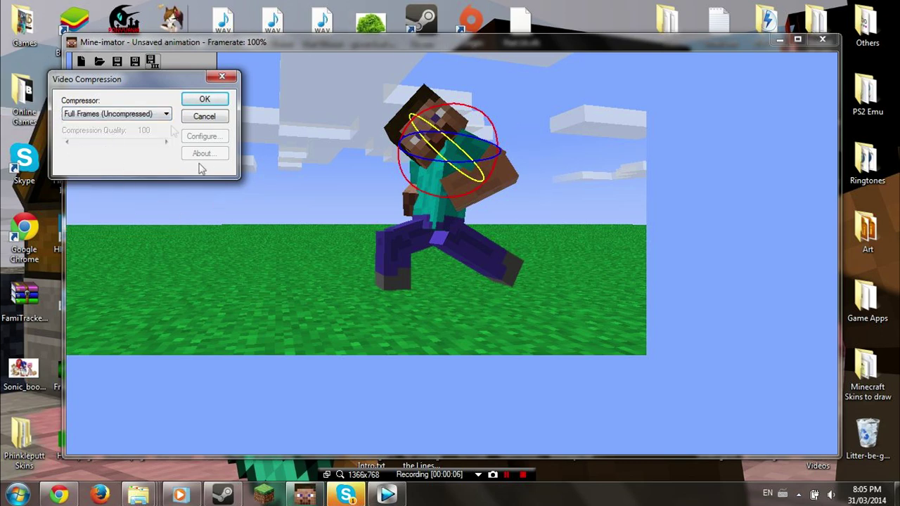
pyautogui.click(135, 115)
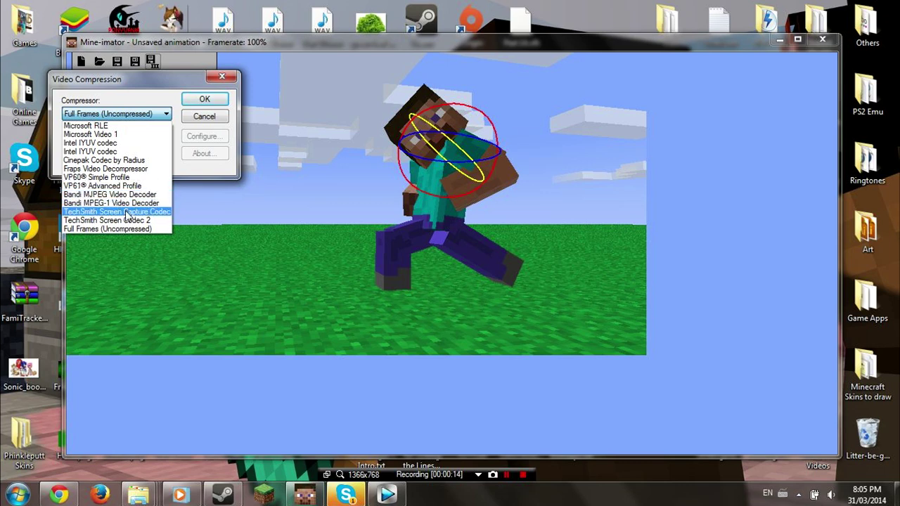
pyautogui.click(126, 212)
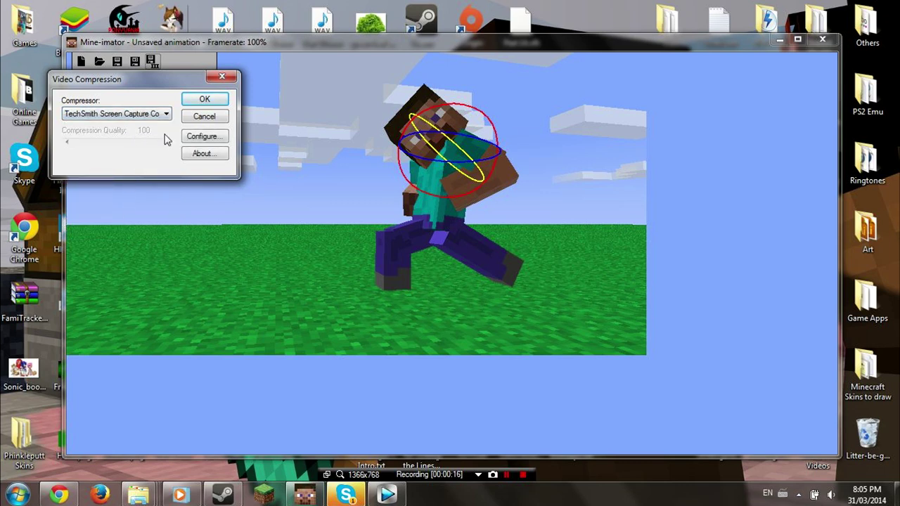
pyautogui.click(132, 117)
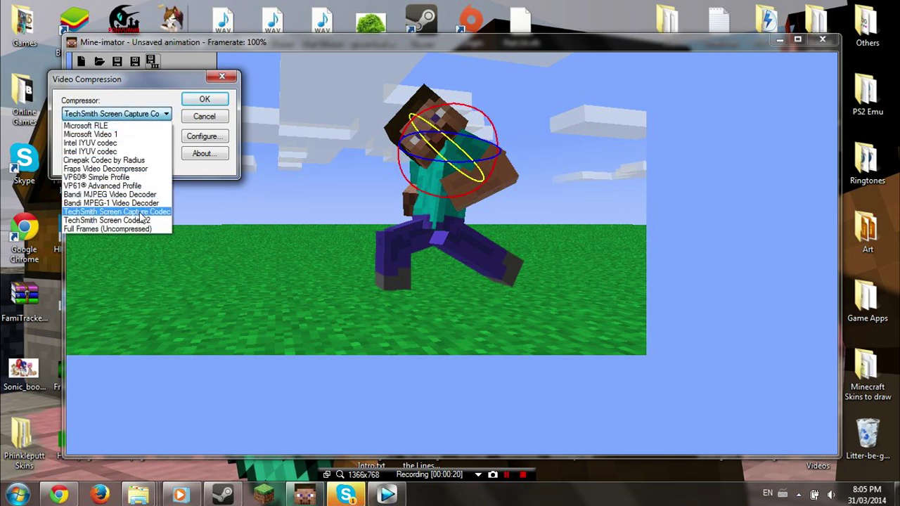
pyautogui.click(126, 93)
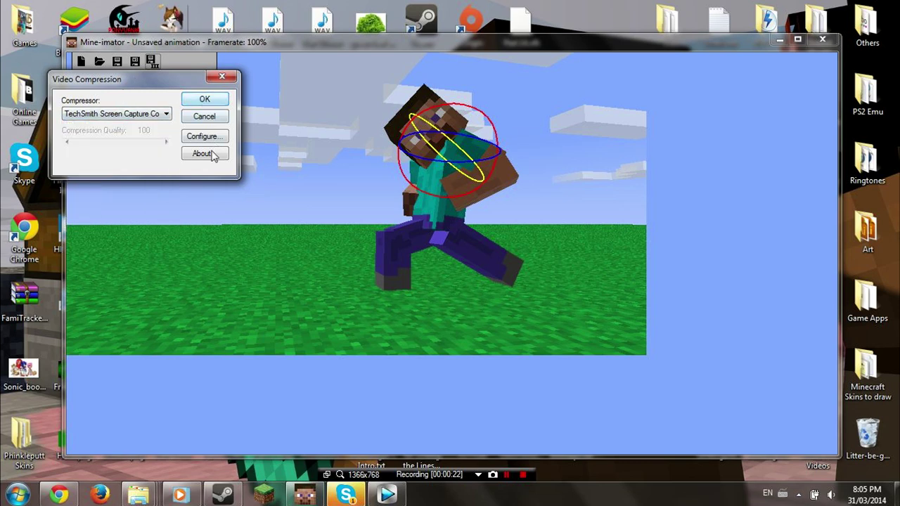
# - Choose Microsoft Video 1 as the compressor
pyautogui.click(150, 115)
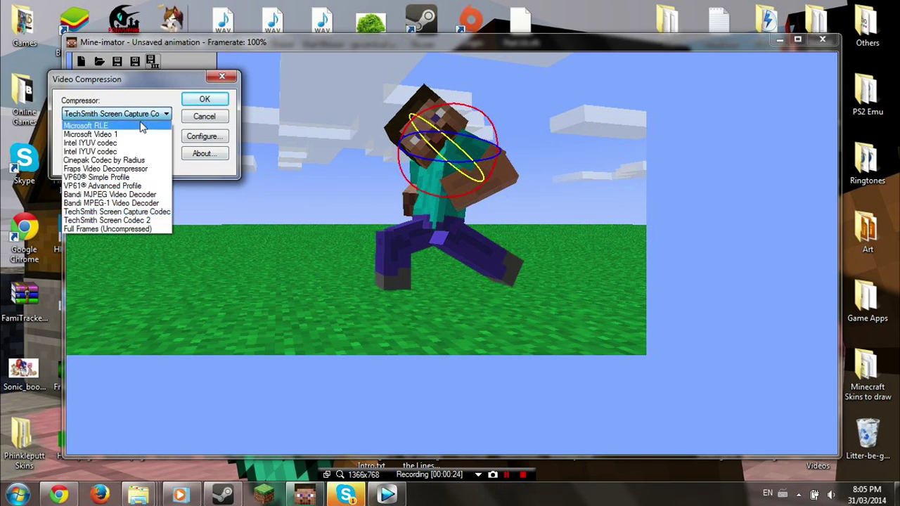
pyautogui.click(143, 115)
pyautogui.click(143, 114)
pyautogui.click(142, 115)
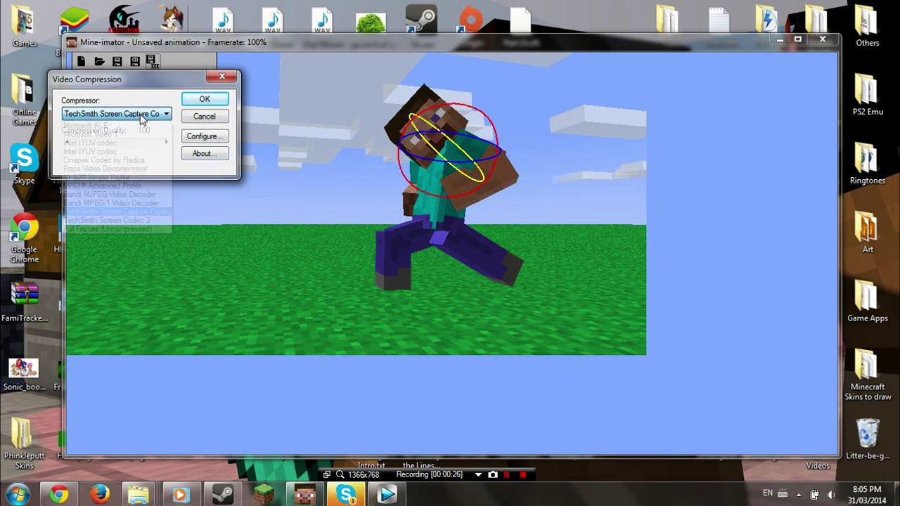
pyautogui.click(142, 114)
pyautogui.click(143, 114)
pyautogui.click(144, 115)
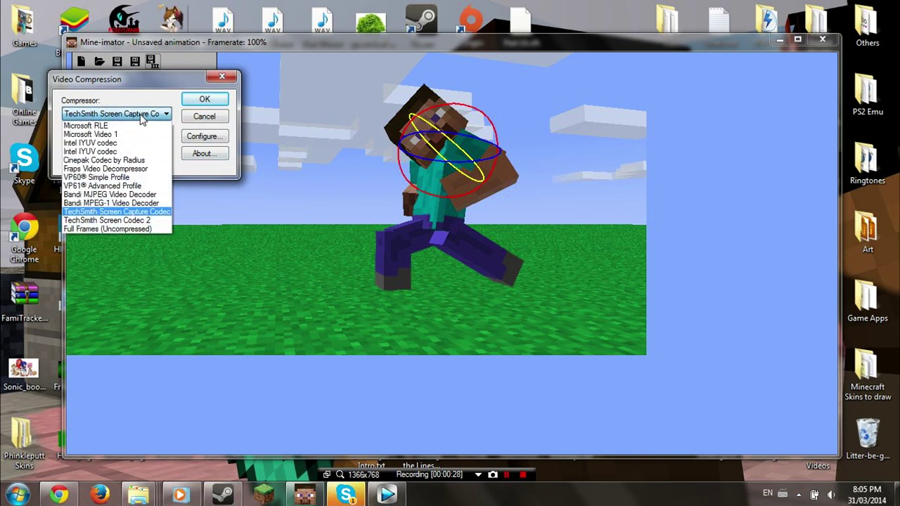
pyautogui.click(128, 135)
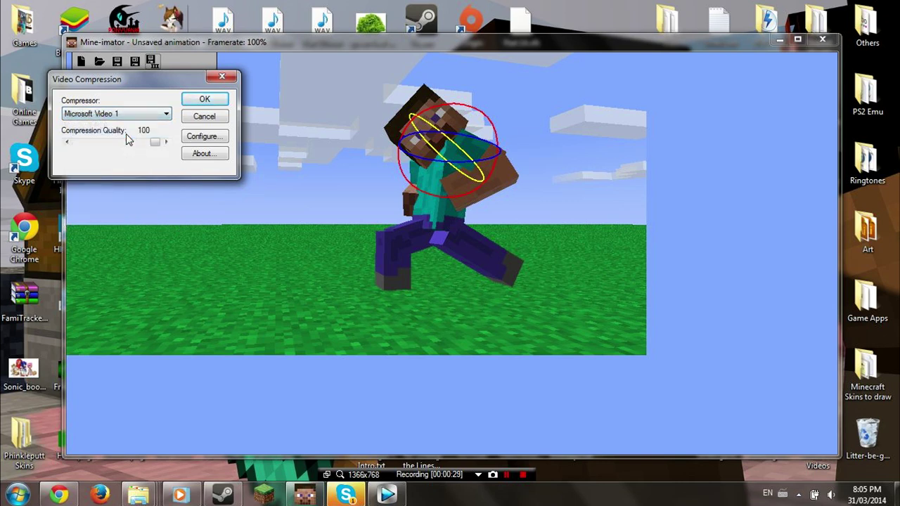
# - Set Microsoft Video 1's Temporal Quality Ratio to 0.01 and confirm
pyautogui.click(197, 139)
pyautogui.moveTo(180, 212); pyautogui.dragTo(100, 216)
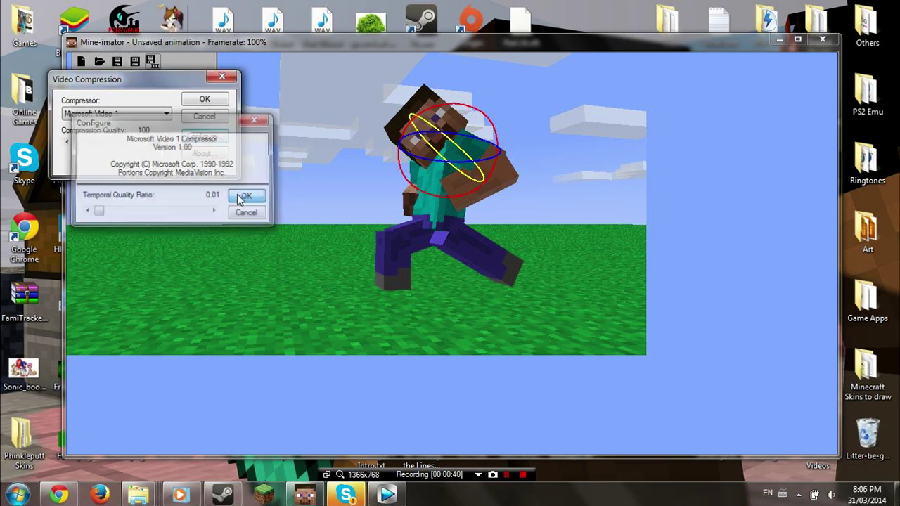
pyautogui.click(240, 199)
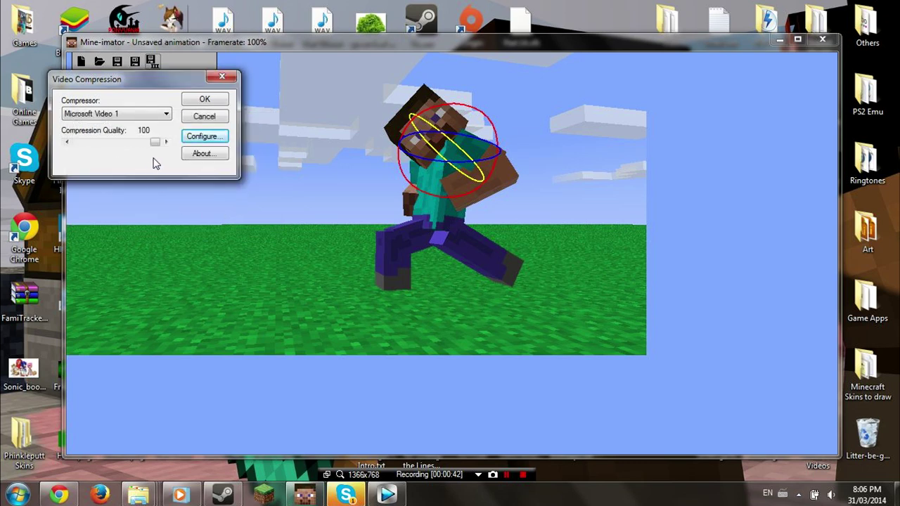
# - Accept the Video Compression settings and acknowledge the rendering notice
pyautogui.click(203, 99)
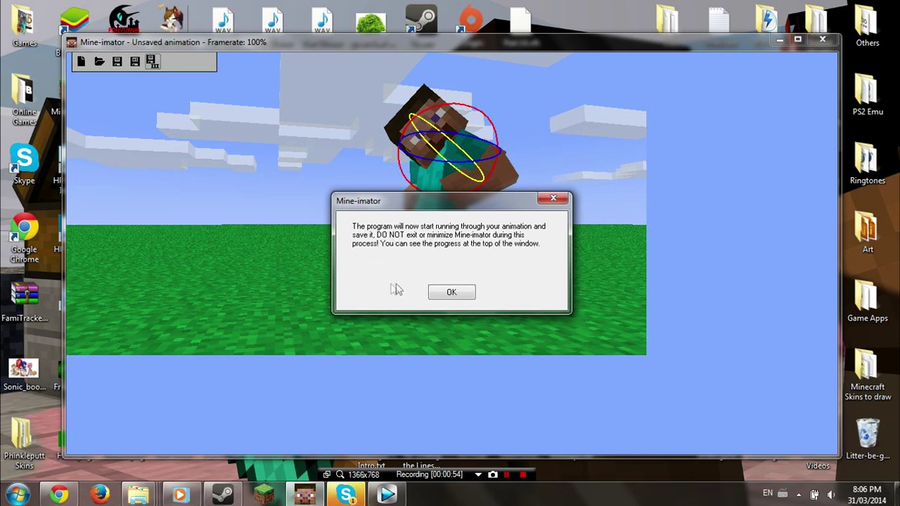
pyautogui.click(452, 294)
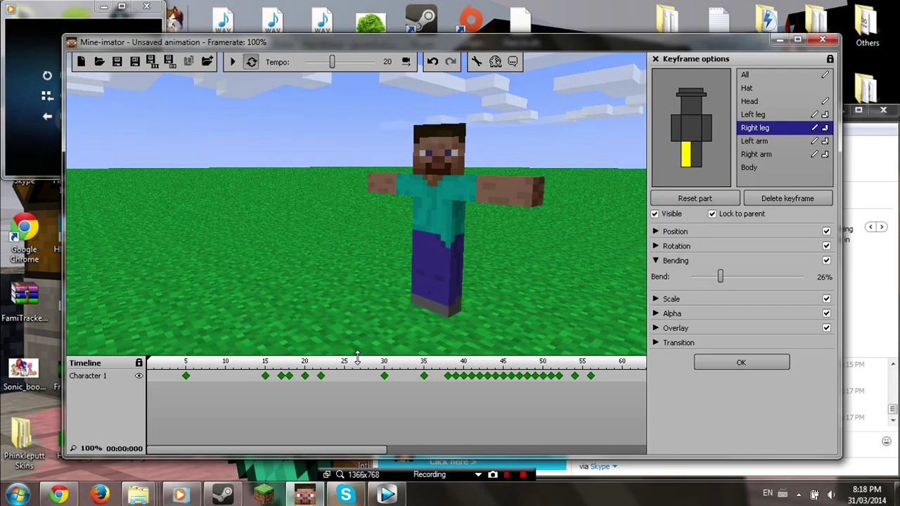
# - Play the finished animation back, then pause it
pyautogui.click(233, 62)
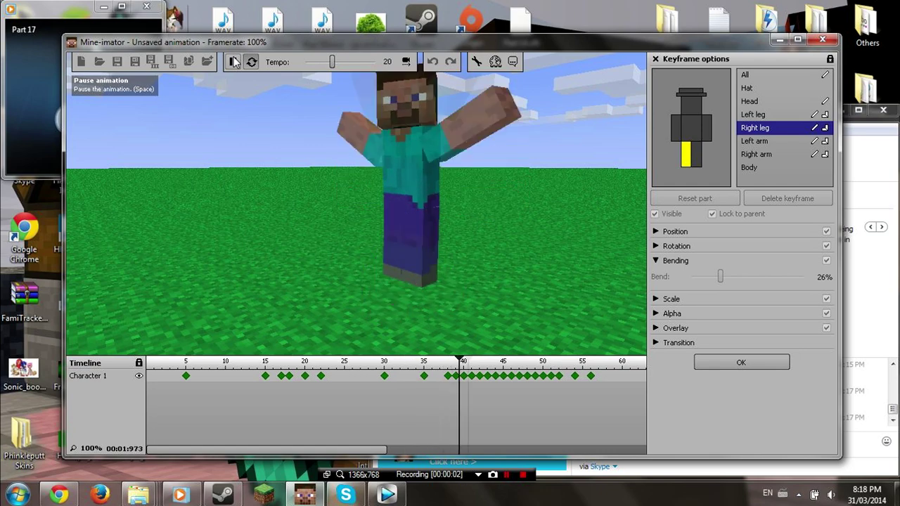
pyautogui.click(235, 62)
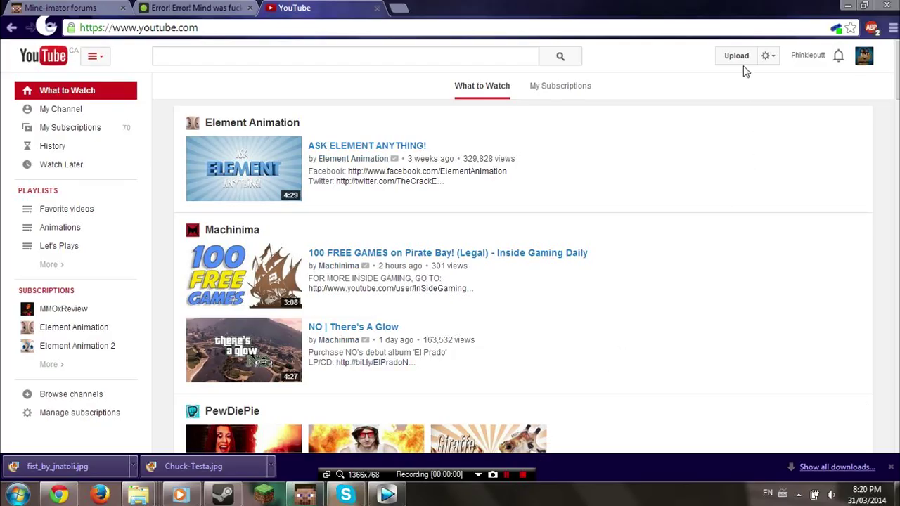
# - Go to YouTube's upload page to publish the exported AVI movie
pyautogui.click(737, 62)
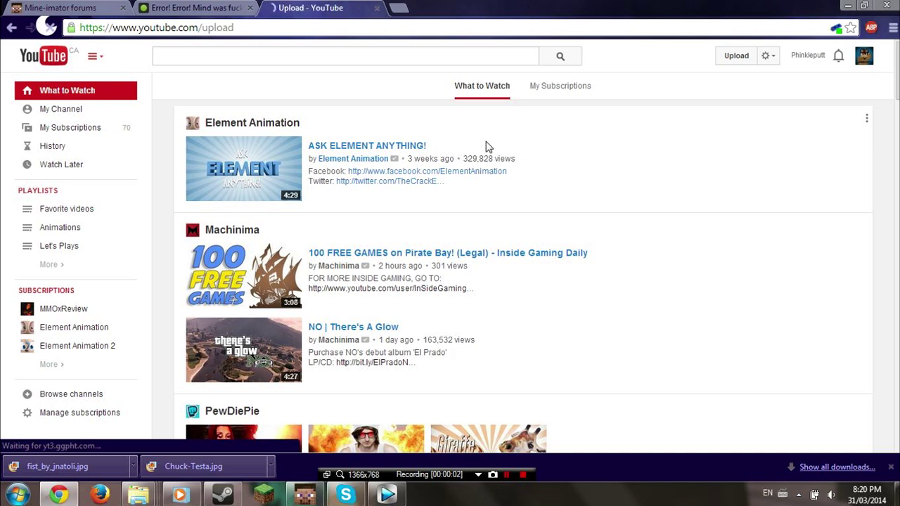